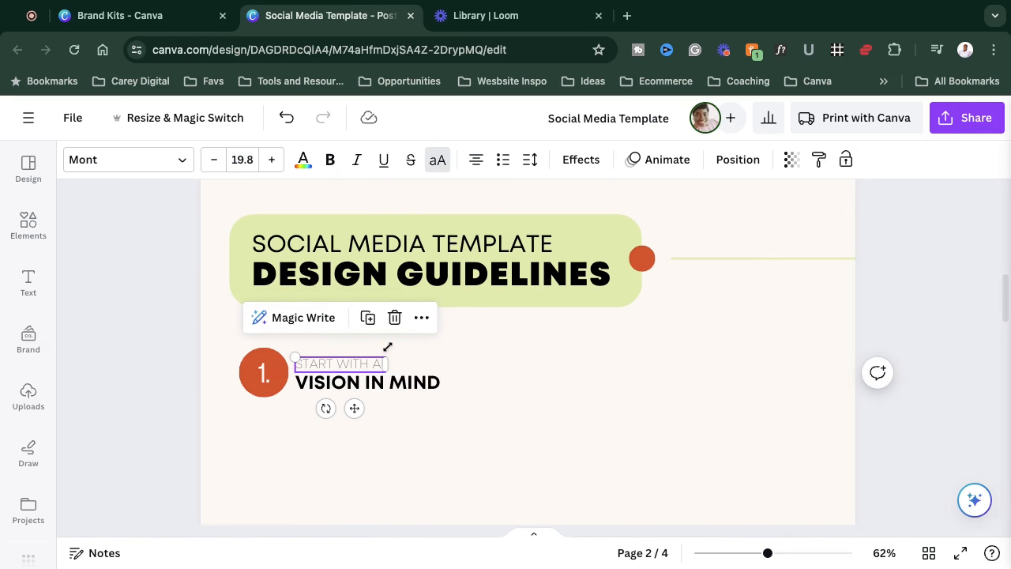
# Give the START WITH A line a heavier Mont font style above VISION IN MIND
pyautogui.click(128, 159)
pyautogui.click(78, 295)
pyautogui.click(129, 357)
pyautogui.click(620, 369)
pyautogui.click(431, 382)
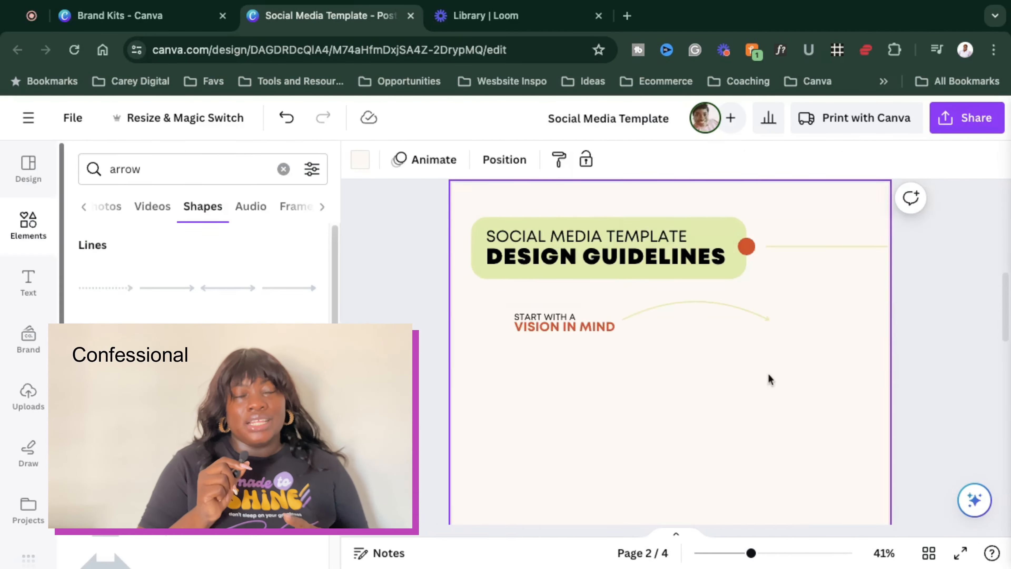
# Duplicate the two-line START WITH A VISION IN MIND heading directly below itself and delete the curved arrow
pyautogui.moveTo(516, 311); pyautogui.dragTo(568, 398)
pyautogui.moveTo(585, 332); pyautogui.dragTo(584, 382)
pyautogui.click(733, 310)
pyautogui.press('BackSpace')
# Replace the first line of the duplicated heading on page 2 with SET THE FOUNDATION
pyautogui.scroll(-9, 760, 411)
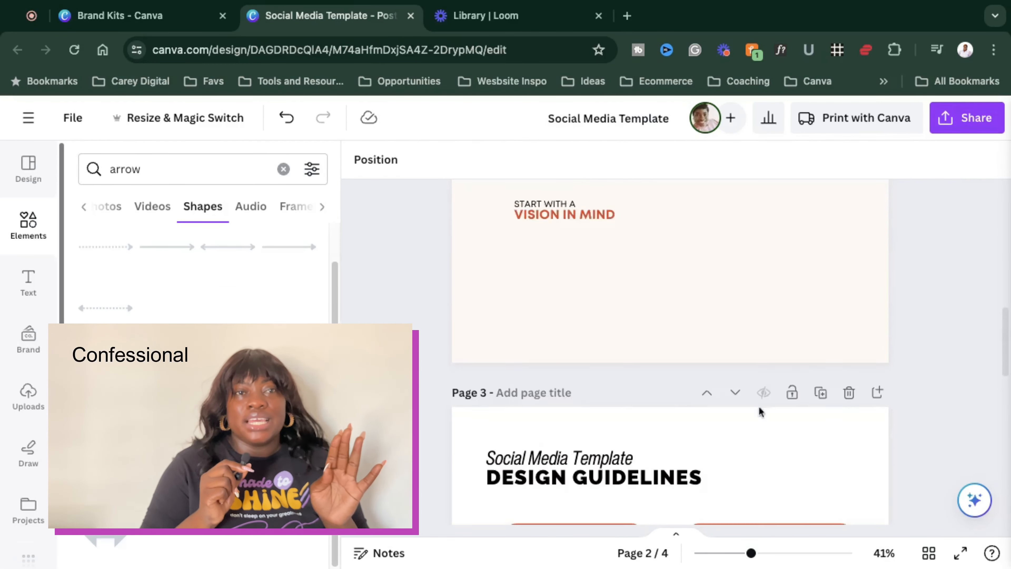
pyautogui.click(767, 301)
pyautogui.scroll(8, 767, 300)
pyautogui.tripleClick(560, 333)
pyautogui.write('SET THE FOUNDATION')
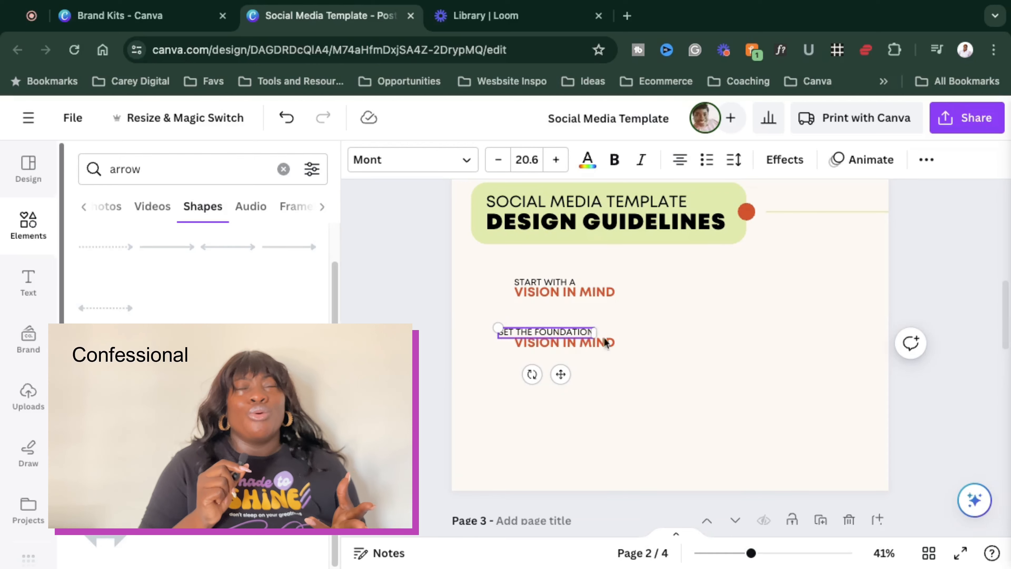
# Reposition the SET THE FOUNDATION line and replace the orange line below it with USE A TEMPLATE OR MAGIC DESIGN
pyautogui.press('Escape')
pyautogui.moveTo(561, 334); pyautogui.dragTo(575, 336)
pyautogui.tripleClick(570, 342)
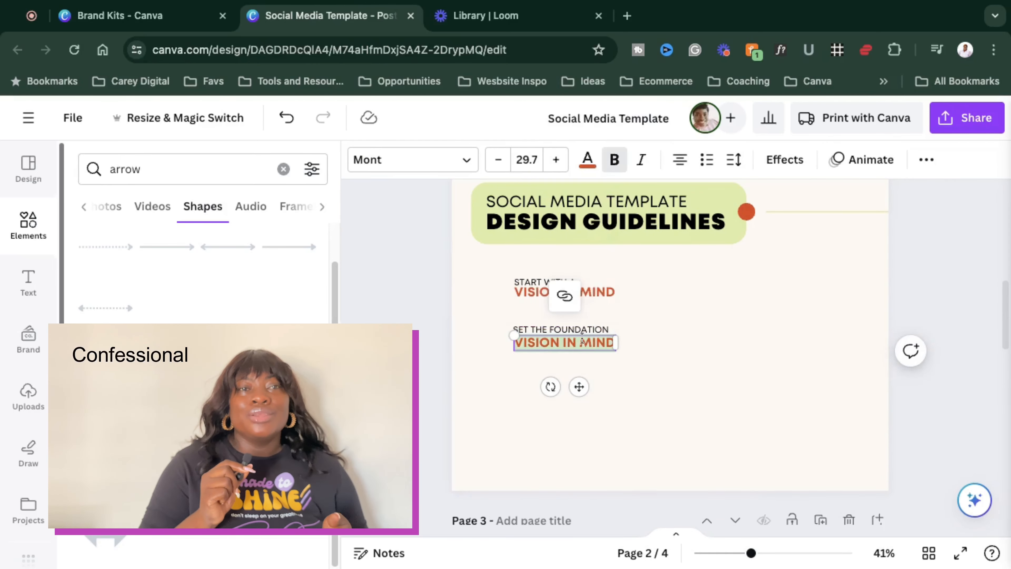
pyautogui.write('USE A TEMPLATE OR')
# Duplicate the SET THE FOUNDATION heading pair below itself and change the copy's first line to ADD YOUR
pyautogui.moveTo(627, 340); pyautogui.dragTo(628, 395)
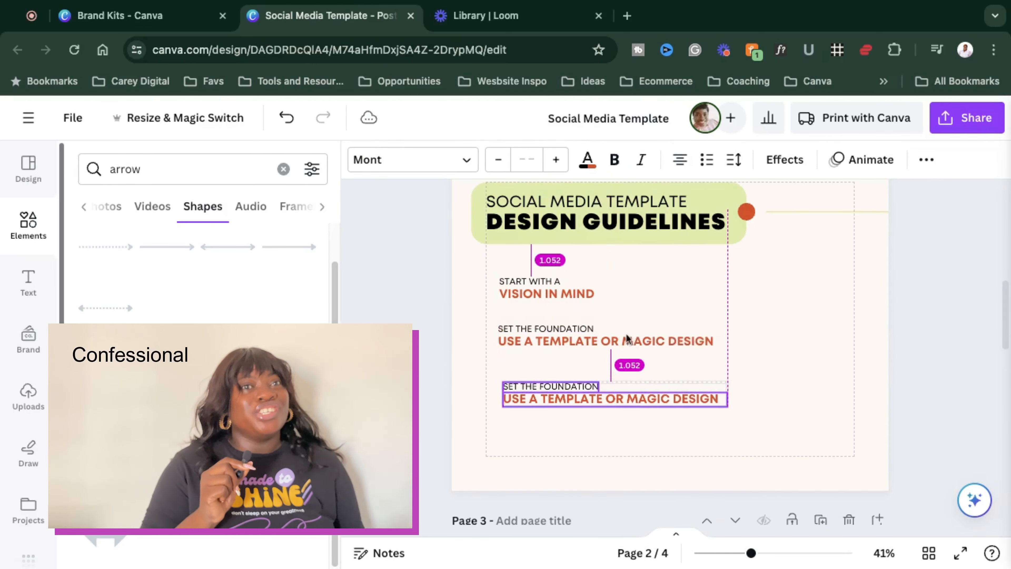
pyautogui.scroll(-9, 776, 388)
pyautogui.click(769, 366)
pyautogui.click(626, 356)
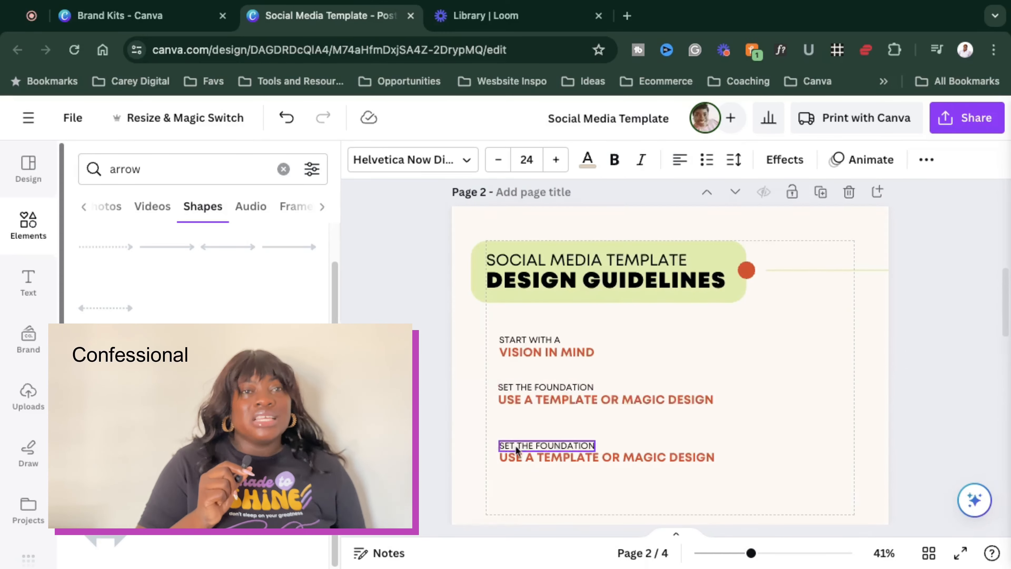
pyautogui.write('ADD YOUR')
# Change the third heading's orange line to SPECIAL SAUCE and align the ADD YOUR line with its left edge
pyautogui.tripleClick(577, 457)
pyautogui.write('ADD YOUR SPECIAL SAUCE - COLOURS, FONTS, VISUALS')
pyautogui.moveTo(661, 457); pyautogui.dragTo(675, 473)
pyautogui.press('BackSpace')
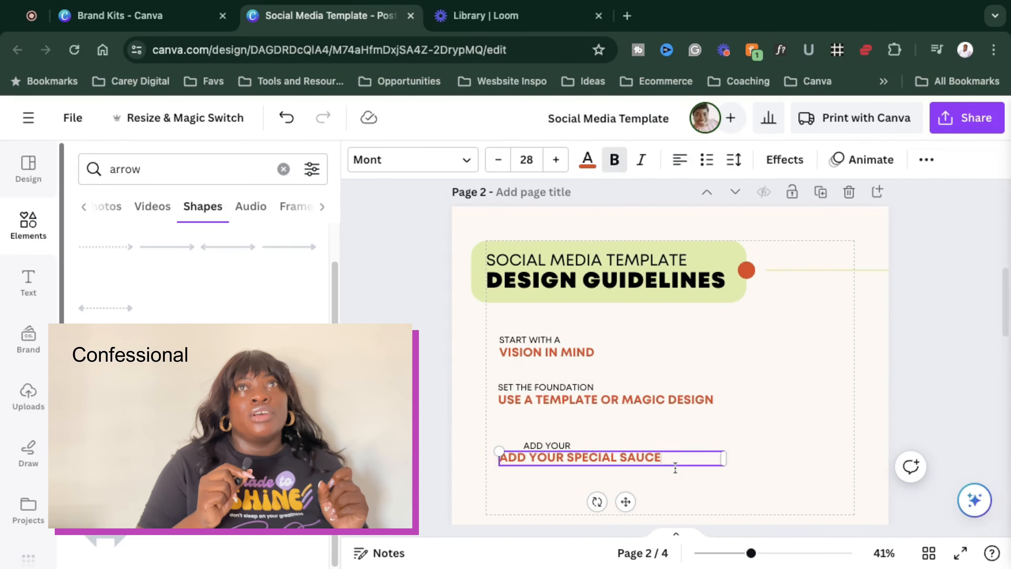
pyautogui.moveTo(566, 457); pyautogui.dragTo(507, 445)
pyautogui.press('BackSpace')
pyautogui.click(519, 444)
pyautogui.moveTo(750, 552); pyautogui.dragTo(764, 553)
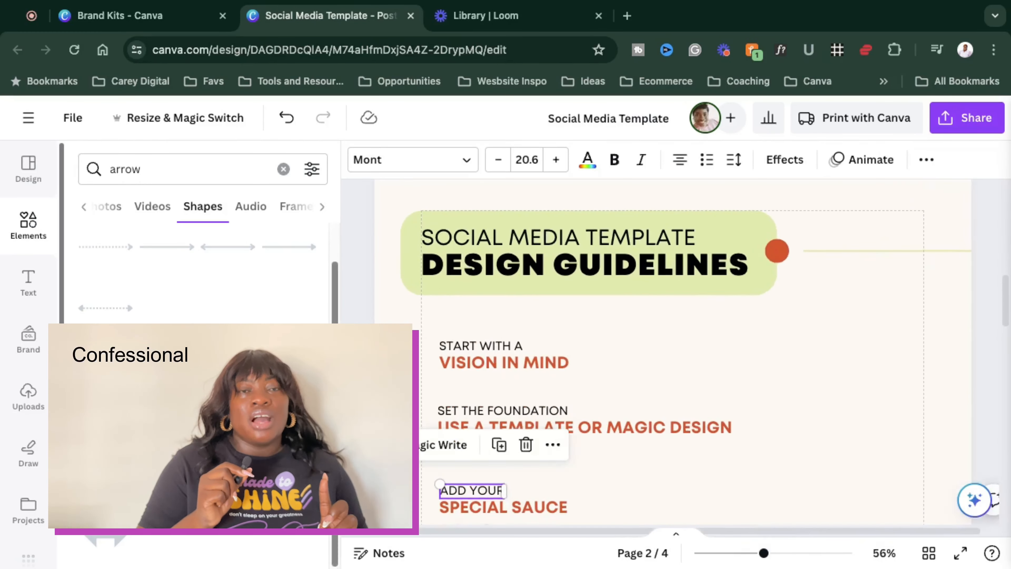
pyautogui.click(653, 466)
pyautogui.scroll(-5, 424, 293)
pyautogui.scroll(5, 472, 330)
pyautogui.click(490, 286)
pyautogui.click(721, 284)
pyautogui.scroll(-3, 722, 284)
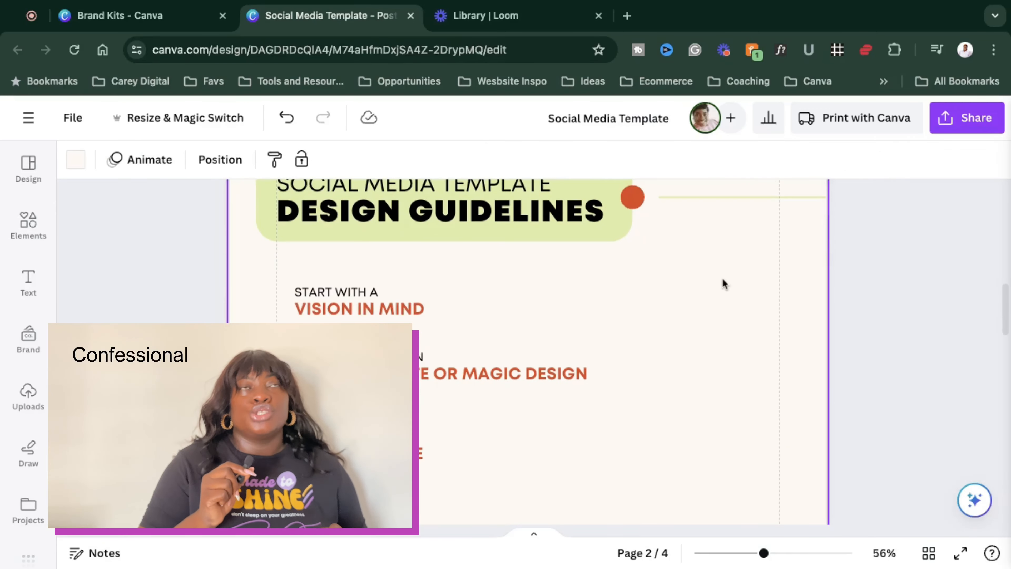
pyautogui.scroll(-2, 529, 331)
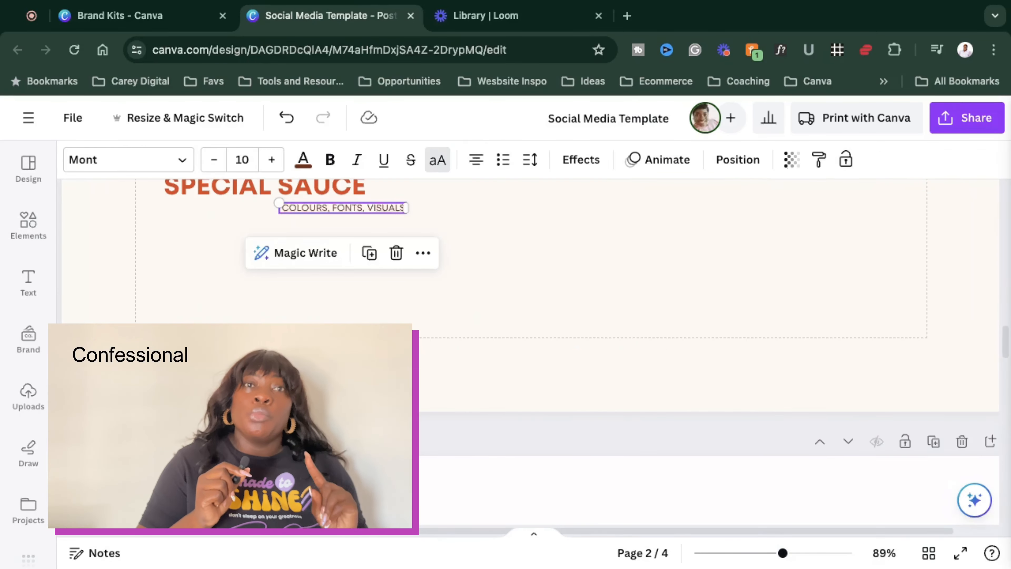
# Change the small caption under SPECIAL SAUCE to CHOOSE YOUR BRAND COLOURS, FONTS, VISUALS and shift it to the right
pyautogui.scroll(3, 530, 332)
pyautogui.write('CHOOSE YOUR BRAND COLOURS, FONTS, VISUALS')
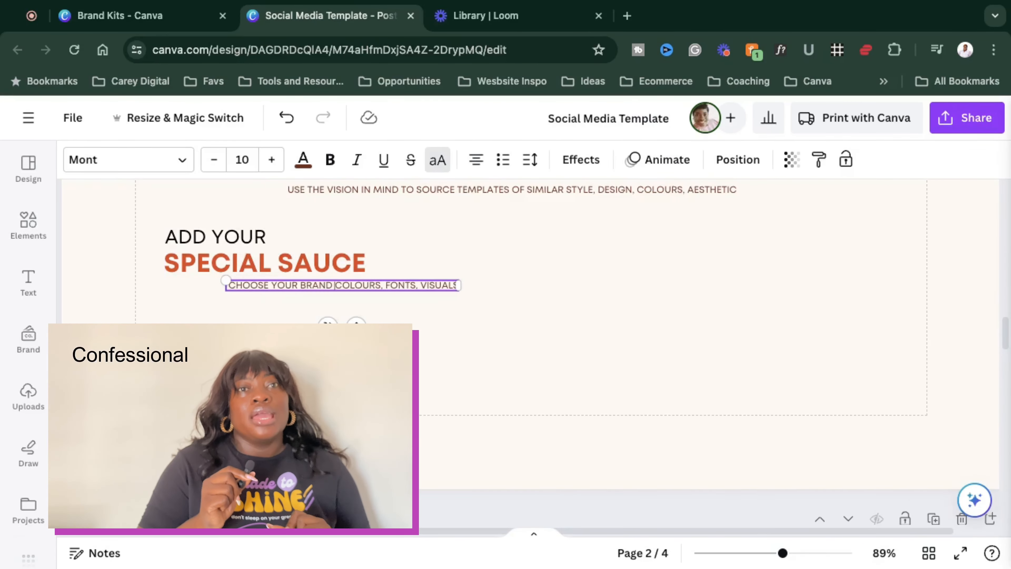
pyautogui.moveTo(356, 326); pyautogui.dragTo(411, 326)
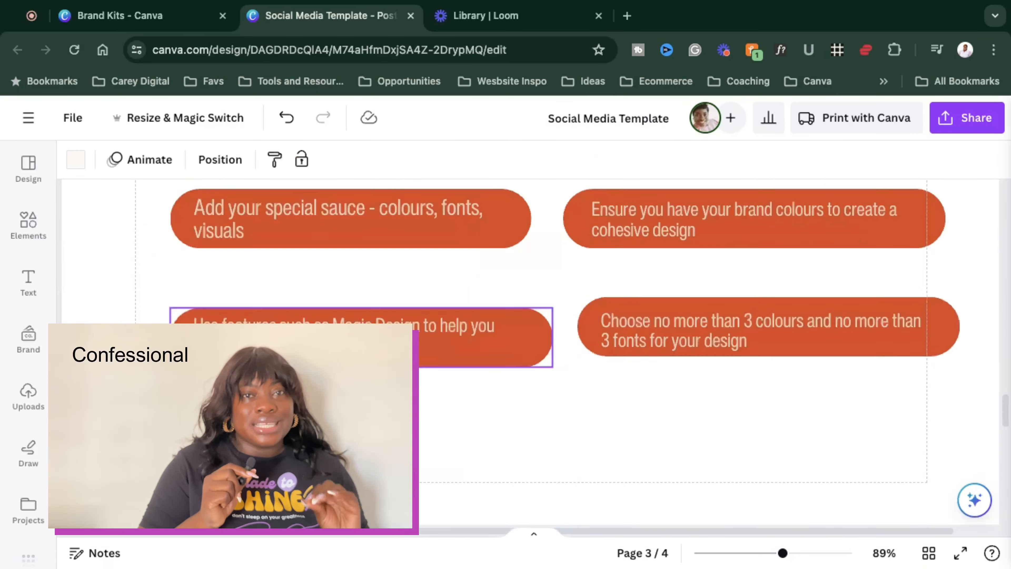
# Review the remaining design guideline texts in the orange shapes on page 3
pyautogui.click(601, 330)
pyautogui.scroll(10, 530, 332)
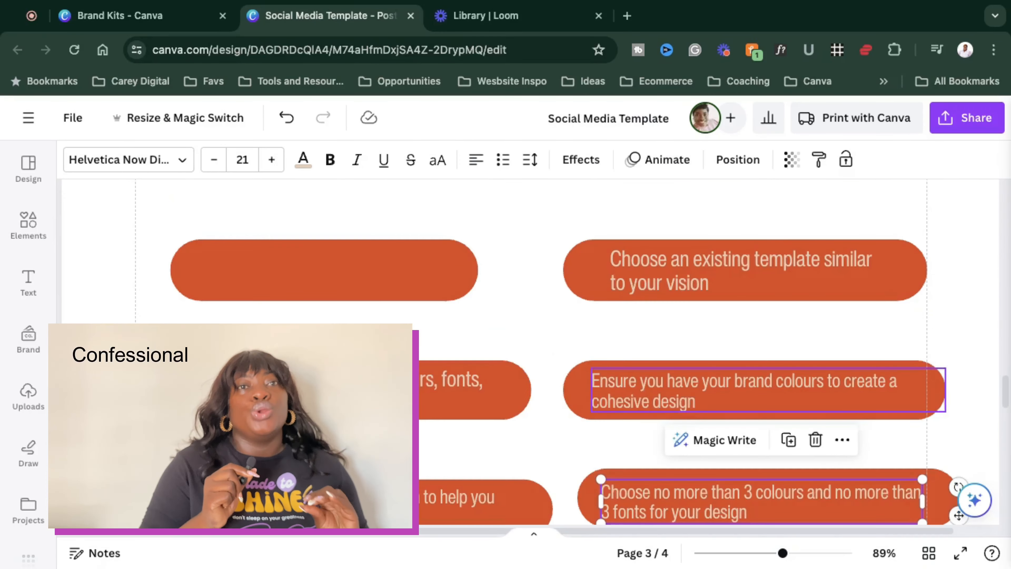
pyautogui.click(214, 278)
pyautogui.moveTo(215, 279); pyautogui.dragTo(465, 410)
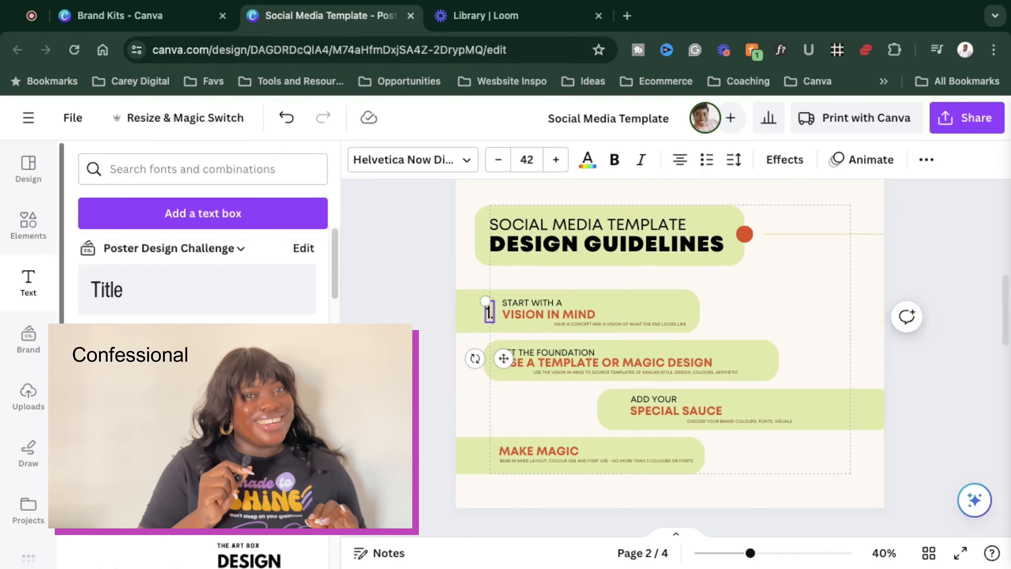
# Italicise the number 1 and enlarge it to size 94.2, then place a duplicate changed to 2 on the second banner
pyautogui.click(641, 159)
pyautogui.moveTo(485, 301); pyautogui.dragTo(477, 280)
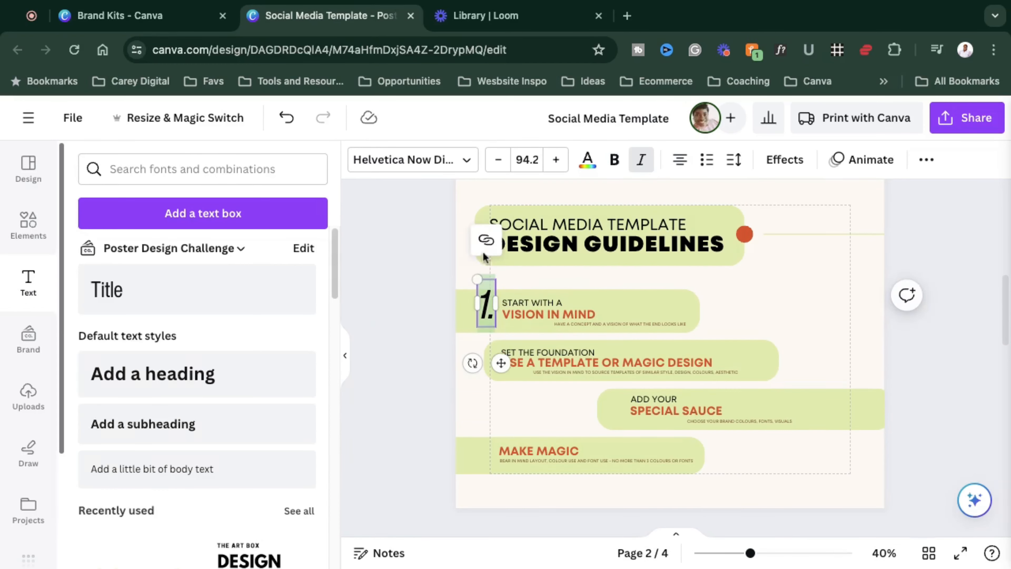
pyautogui.press('super+d')
pyautogui.moveTo(490, 318); pyautogui.dragTo(744, 455)
pyautogui.doubleClick(760, 356)
pyautogui.write('2')
# Duplicate the banner number onto the ADD YOUR SPECIAL SAUCE banner and change it to 3
pyautogui.press('super+d')
pyautogui.click(633, 426)
pyautogui.doubleClick(610, 410)
pyautogui.press('BackSpace')
pyautogui.write('3')
# Add another copy of the banner number to the MAKE MAGIC banner and change it to 4
pyautogui.click(636, 347)
pyautogui.click(676, 468)
pyautogui.doubleClick(715, 458)
pyautogui.press('BackSpace')
pyautogui.write('4')
# Move the ADD YOUR SPECIAL SAUCE text block to the right and shift the number 3 slightly towards it
pyautogui.click(668, 404)
pyautogui.moveTo(754, 410); pyautogui.dragTo(794, 411)
pyautogui.click(589, 413)
pyautogui.moveTo(603, 408)
pyautogui.mouseDown()
pyautogui.moveTo(646, 408)
pyautogui.moveTo(612, 410)
pyautogui.mouseUp()
pyautogui.click(818, 423)
# Set the font size of the HAVE A CONCEPT caption under VISION IN MIND to 12
pyautogui.click(656, 372)
pyautogui.scroll(5, 667, 343)
pyautogui.click(580, 293)
pyautogui.click(526, 160)
pyautogui.click(526, 266)
pyautogui.click(344, 355)
pyautogui.hscroll(-5, 303, 327)
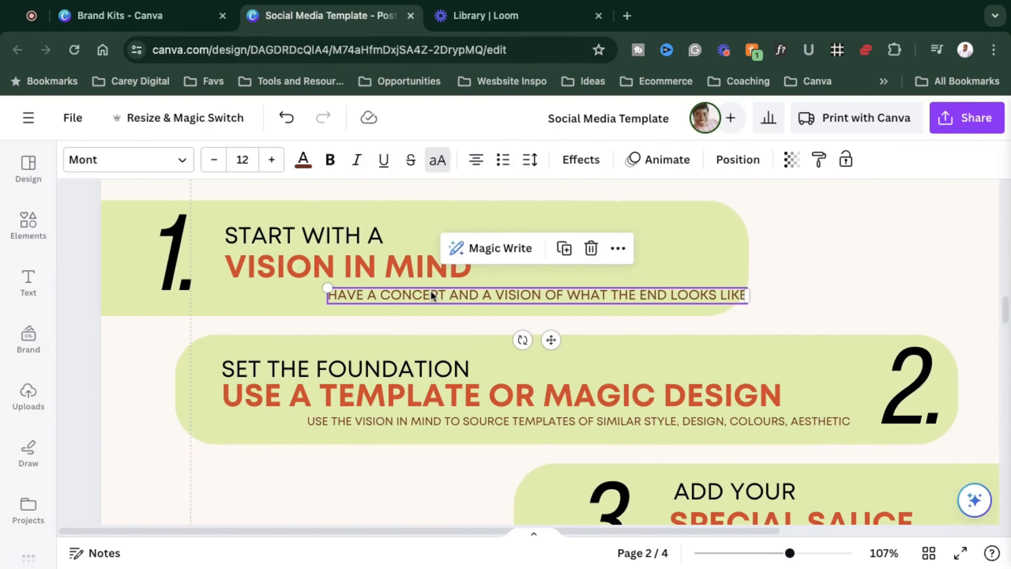
# Colour the HAVE A CONCEPT caption black and copy its style onto the USE THE VISION IN MIND caption
pyautogui.click(303, 160)
pyautogui.click(129, 255)
pyautogui.press('super+alt+c')
pyautogui.click(738, 421)
pyautogui.scroll(-5, 738, 421)
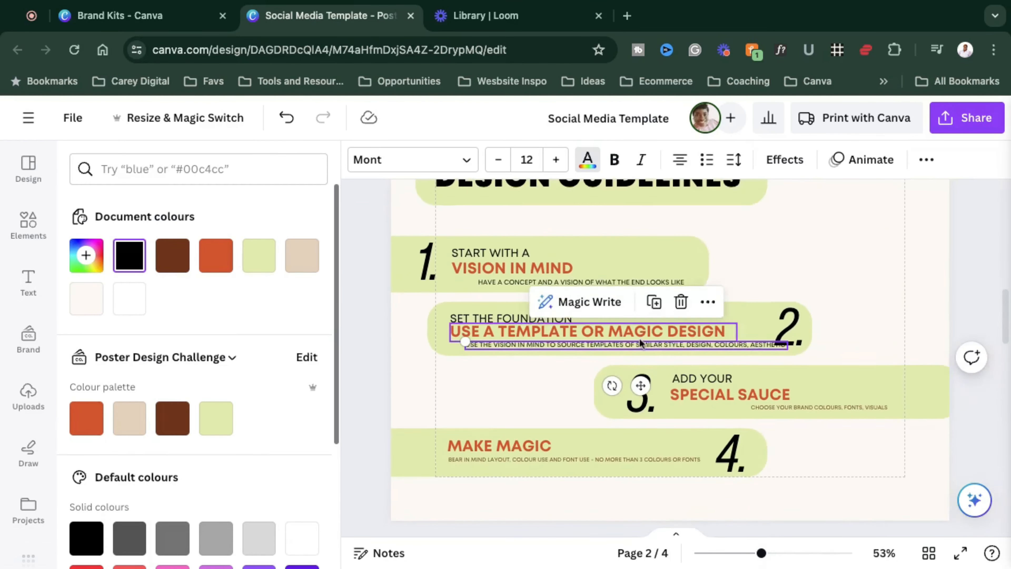
# Reduce the USE THE VISION IN MIND caption to size 11, and nudge it down and SET THE FOUNDATION up
pyautogui.click(497, 160)
pyautogui.press('Down')
pyautogui.press('Down')
pyautogui.press('Down')
pyautogui.click(322, 319)
pyautogui.press('Up')
pyautogui.press('Up')
pyautogui.press('Up')
pyautogui.press('Up')
pyautogui.click(493, 343)
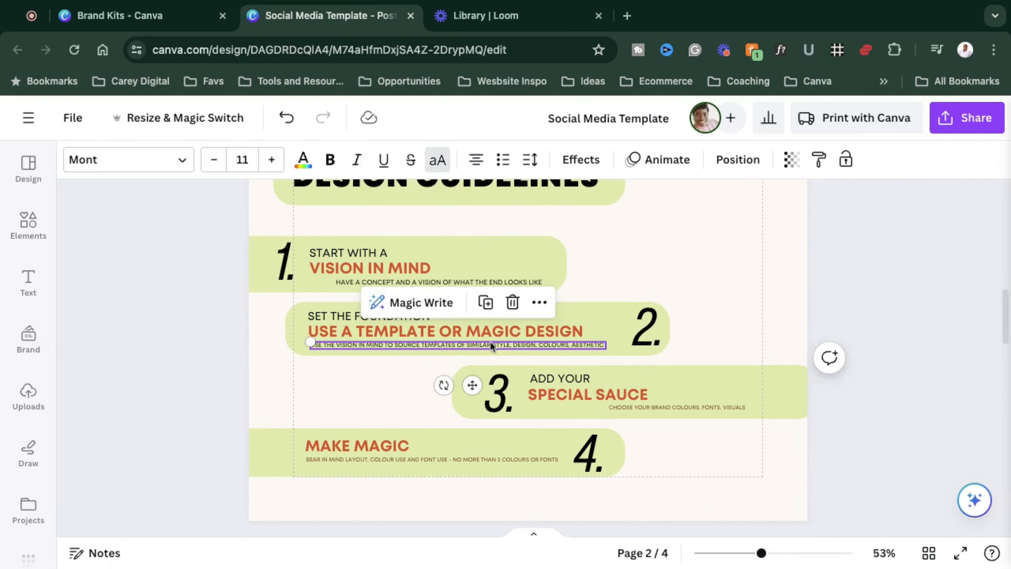
# Copy the second caption's style onto the CHOOSE YOUR BRAND caption and position it beneath SPECIAL SAUCE
pyautogui.press('super+alt+c')
pyautogui.click(735, 405)
pyautogui.moveTo(538, 378); pyautogui.dragTo(535, 382)
pyautogui.moveTo(698, 407); pyautogui.dragTo(624, 409)
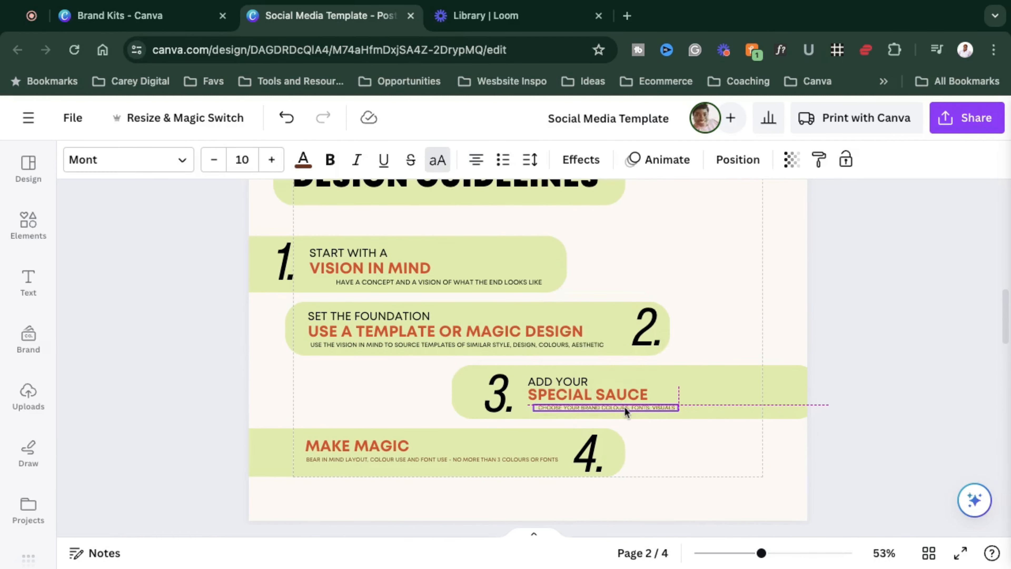
pyautogui.hotkey('shift', 'Right')
pyautogui.hotkey('shift', 'Right')
pyautogui.hotkey('shift', 'Right')
pyautogui.hotkey('shift', 'Right')
pyautogui.hotkey('shift', 'Right')
# Shift the USE THE VISION IN MIND caption to the right beneath the second heading
pyautogui.click(447, 344)
pyautogui.hotkey('shift', 'Right')
pyautogui.hotkey('shift', 'Right')
pyautogui.hotkey('shift', 'Right')
pyautogui.hotkey('shift', 'Right')
pyautogui.hotkey('shift', 'Right')
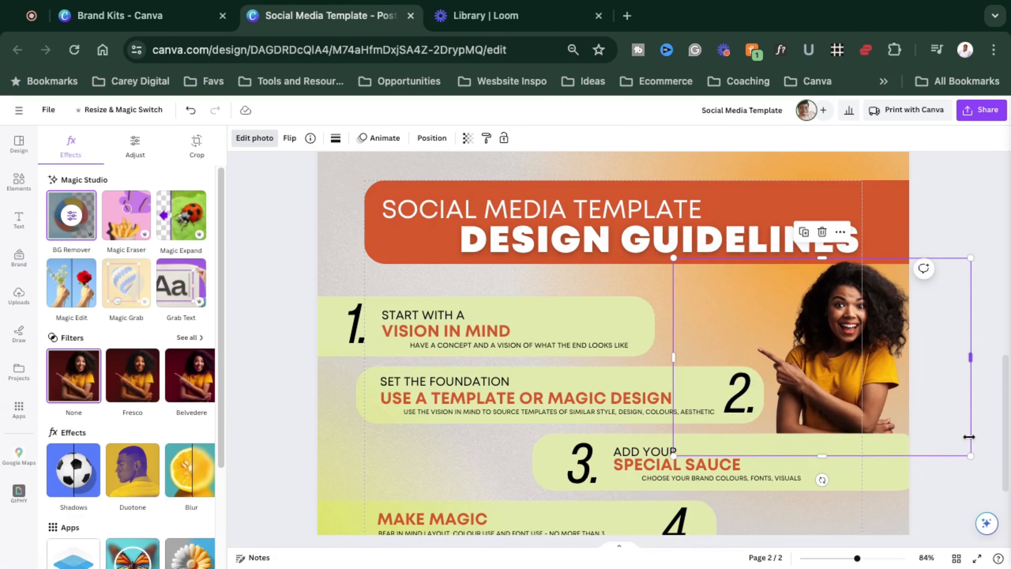
# Apply the Custom duotone effect in grey tones to the photo of the woman in the yellow shirt
pyautogui.click(129, 350)
pyautogui.click(132, 235)
pyautogui.scroll(4, 132, 239)
pyautogui.click(75, 255)
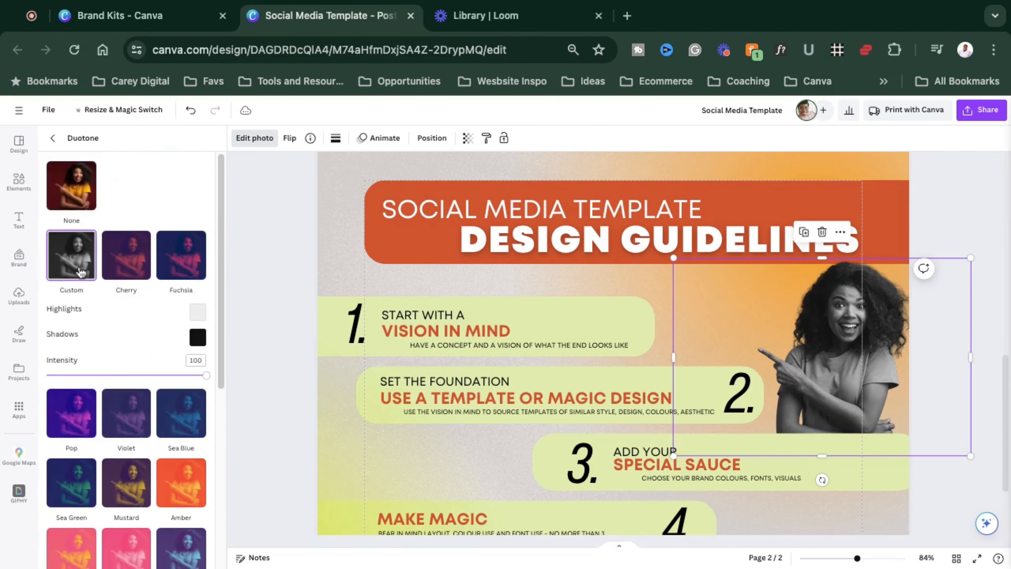
# Enlarge, crop and reposition the grey photo of the pointing woman below the title banner
pyautogui.moveTo(674, 455); pyautogui.dragTo(627, 486)
pyautogui.moveTo(627, 257); pyautogui.dragTo(552, 207)
pyautogui.moveTo(970, 347); pyautogui.dragTo(898, 346)
pyautogui.moveTo(551, 347); pyautogui.dragTo(640, 351)
pyautogui.moveTo(639, 207); pyautogui.dragTo(665, 233)
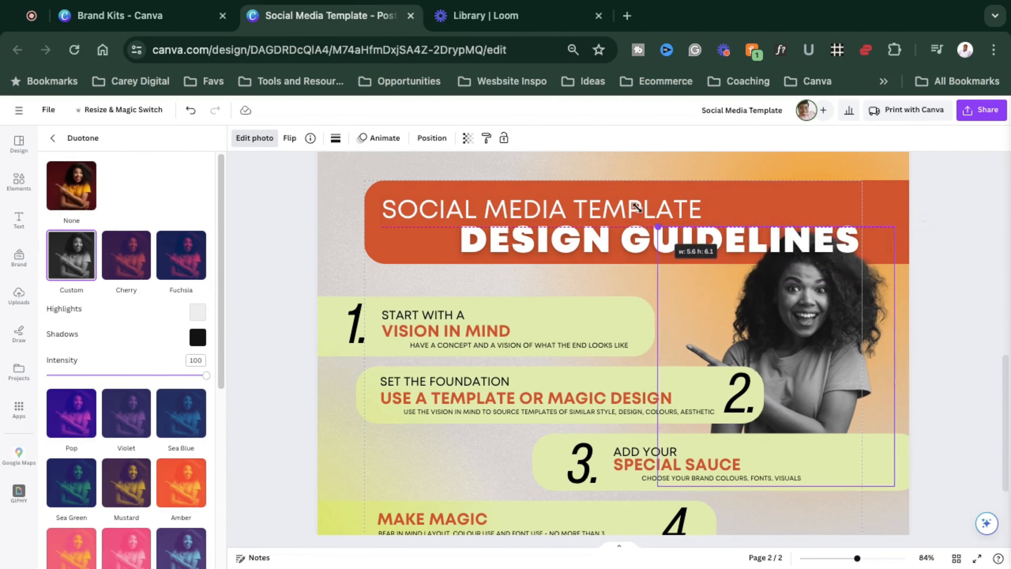
pyautogui.moveTo(748, 318); pyautogui.dragTo(762, 327)
pyautogui.moveTo(792, 492); pyautogui.dragTo(796, 478)
pyautogui.moveTo(778, 414); pyautogui.dragTo(782, 419)
pyautogui.moveTo(689, 479); pyautogui.dragTo(701, 464)
# Replace the pointing woman's photo with the stock photo of a woman in a blue shirt pointing up with both hands
pyautogui.click(18, 181)
pyautogui.scroll(-5, 122, 341)
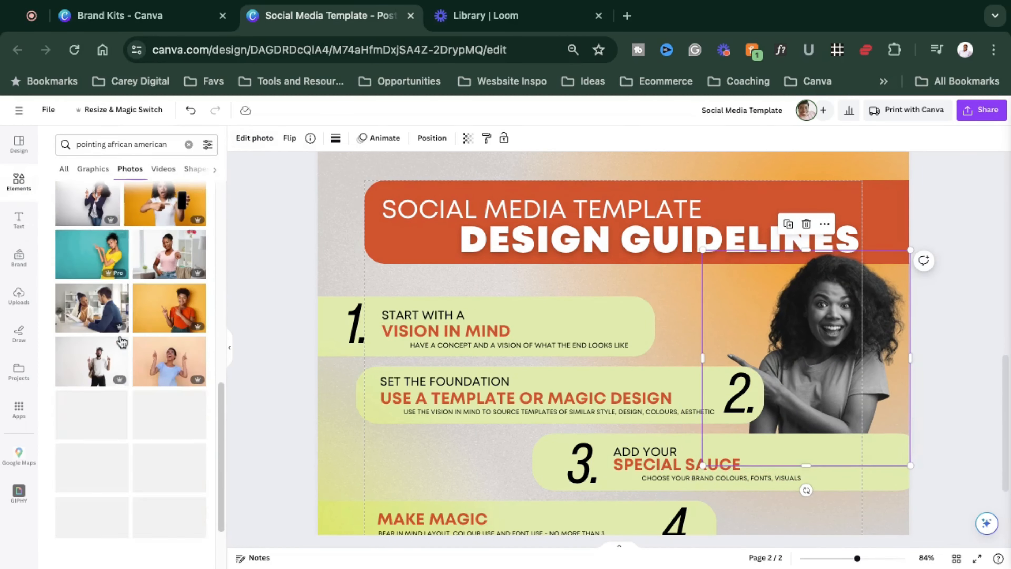
pyautogui.press('Delete')
pyautogui.click(169, 361)
# Remove the background from the new photo of the woman in the blue shirt
pyautogui.scroll(-4, 139, 419)
pyautogui.click(254, 138)
pyautogui.click(72, 215)
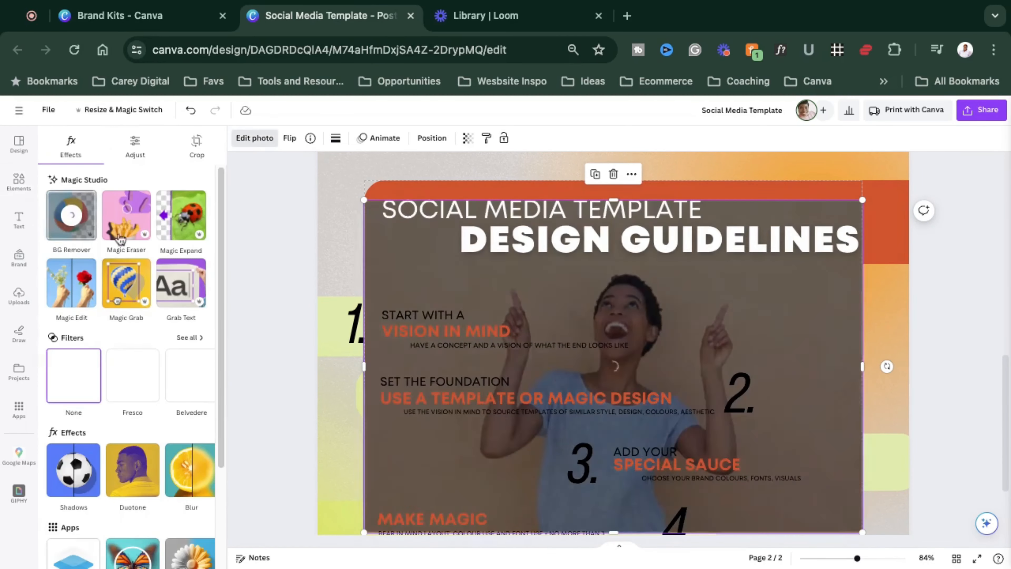
pyautogui.scroll(-2, 366, 494)
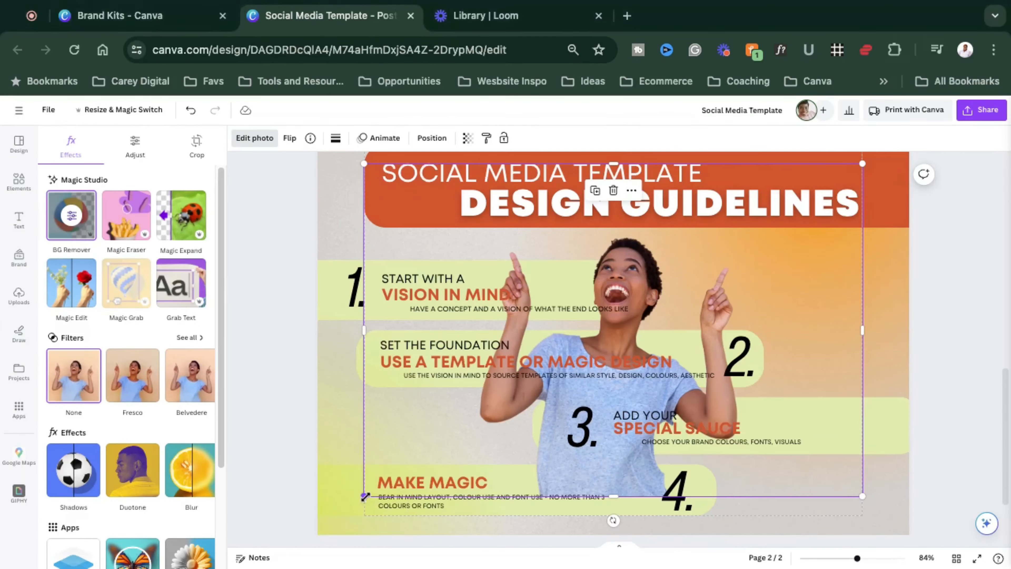
# Resize and crop the woman's cutout to fit the right half below the title, and send it backward behind the banners
pyautogui.moveTo(366, 494); pyautogui.dragTo(626, 321)
pyautogui.moveTo(744, 243); pyautogui.dragTo(811, 333)
pyautogui.moveTo(943, 330); pyautogui.dragTo(880, 334)
pyautogui.moveTo(694, 334); pyautogui.dragTo(736, 333)
pyautogui.moveTo(881, 254); pyautogui.dragTo(923, 207)
pyautogui.moveTo(736, 412); pyautogui.dragTo(698, 454)
pyautogui.press('super+[')
pyautogui.moveTo(698, 208); pyautogui.dragTo(651, 165)
pyautogui.moveTo(783, 453); pyautogui.dragTo(782, 443)
# Apply the Custom duotone effect in grey tones to the woman's cutout and shrink it slightly
pyautogui.click(132, 471)
pyautogui.click(172, 401)
pyautogui.click(70, 249)
pyautogui.moveTo(914, 164); pyautogui.dragTo(899, 181)
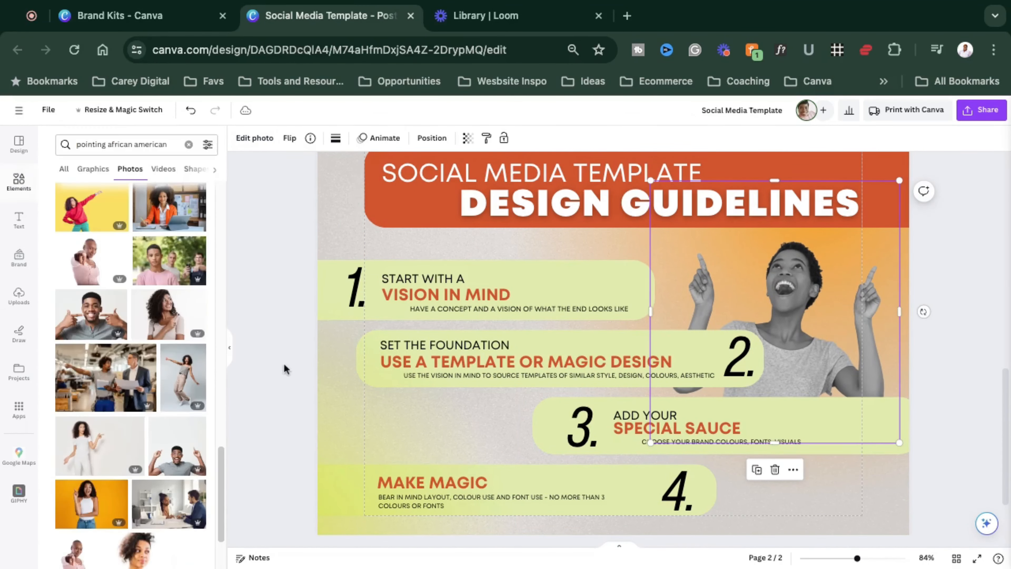
# Add a shadow effect to the woman's cutout photo and adjust it
pyautogui.click(255, 138)
pyautogui.click(72, 470)
pyautogui.click(132, 261)
pyautogui.click(209, 455)
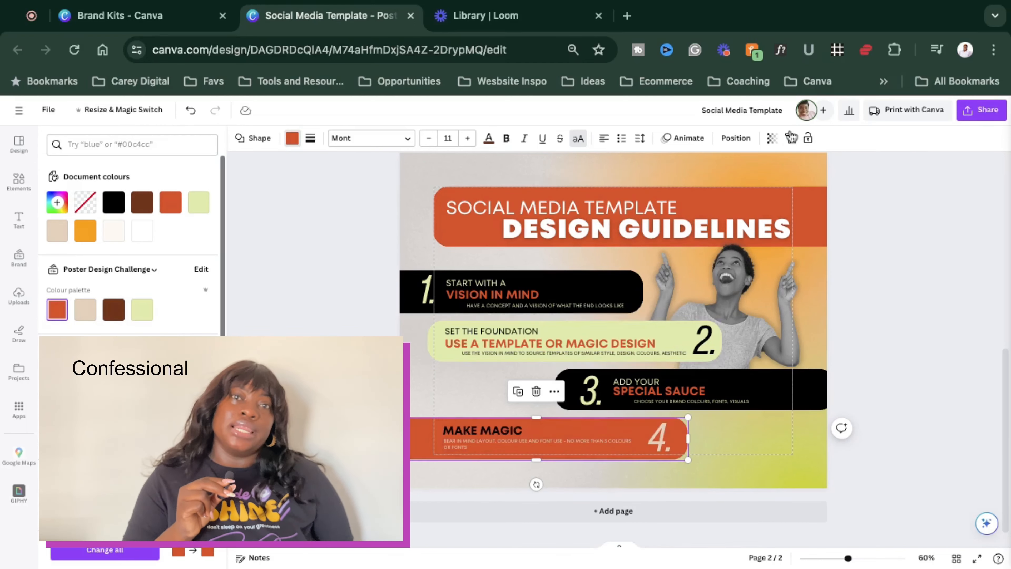
# Recolour the MAKE MAGIC heading and the caption beneath it off-white
pyautogui.click(478, 431)
pyautogui.click(85, 230)
pyautogui.click(476, 443)
pyautogui.click(84, 230)
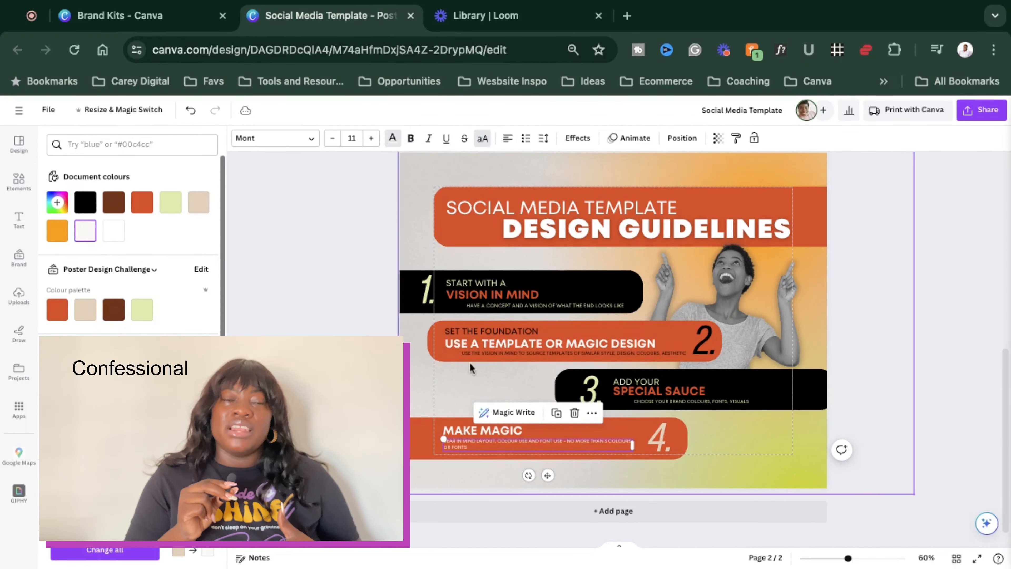
# Recolour the USE THE VISION IN MIND caption off-white and adjust the spacing of the second banner's text lines
pyautogui.click(471, 352)
pyautogui.click(84, 230)
pyautogui.click(466, 331)
pyautogui.moveTo(485, 341); pyautogui.dragTo(485, 351)
# Make the number 2 on the second banner bold
pyautogui.click(703, 340)
pyautogui.click(410, 138)
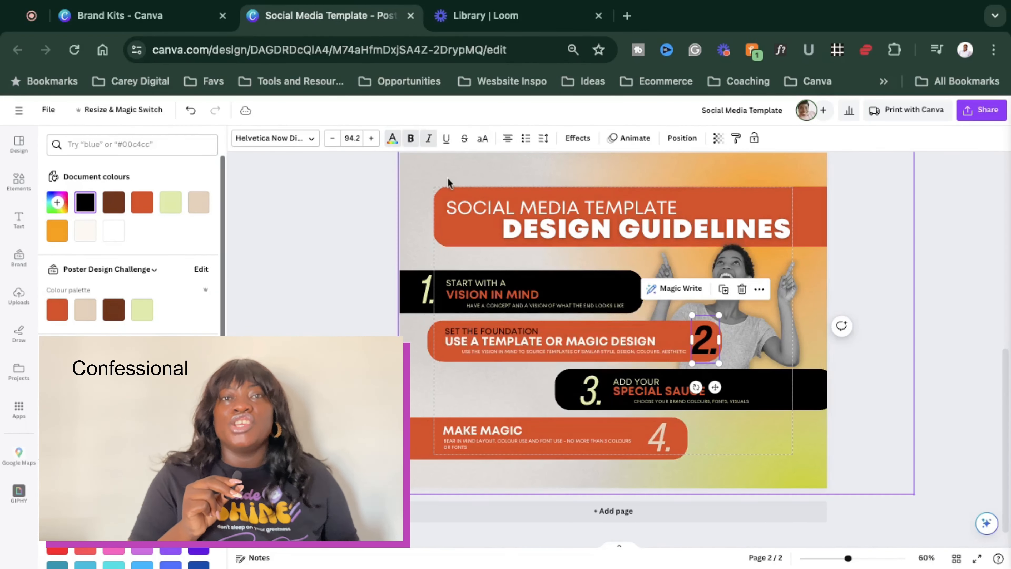
# Try changing the bold and italic formatting of the number 1 on the first banner
pyautogui.click(427, 289)
pyautogui.click(410, 138)
pyautogui.click(891, 309)
pyautogui.click(426, 289)
pyautogui.click(428, 138)
# Undo the recent formatting changes to the banner numbers, including the bold on the number 2
pyautogui.press('super+z')
pyautogui.press('super+z')
pyautogui.press('super+z')
# Try recolouring the title banner with the brand palette's beige and undo the change
pyautogui.click(736, 434)
pyautogui.moveTo(530, 445)
pyautogui.mouseDown()
pyautogui.moveTo(505, 469)
pyautogui.moveTo(531, 445)
pyautogui.mouseUp()
pyautogui.click(477, 227)
pyautogui.click(292, 138)
pyautogui.click(86, 309)
pyautogui.press('super+z')
pyautogui.click(289, 282)
# Search the photos for "social media" and insert the one with red heart notifications on a grey background
pyautogui.scroll(2, 289, 282)
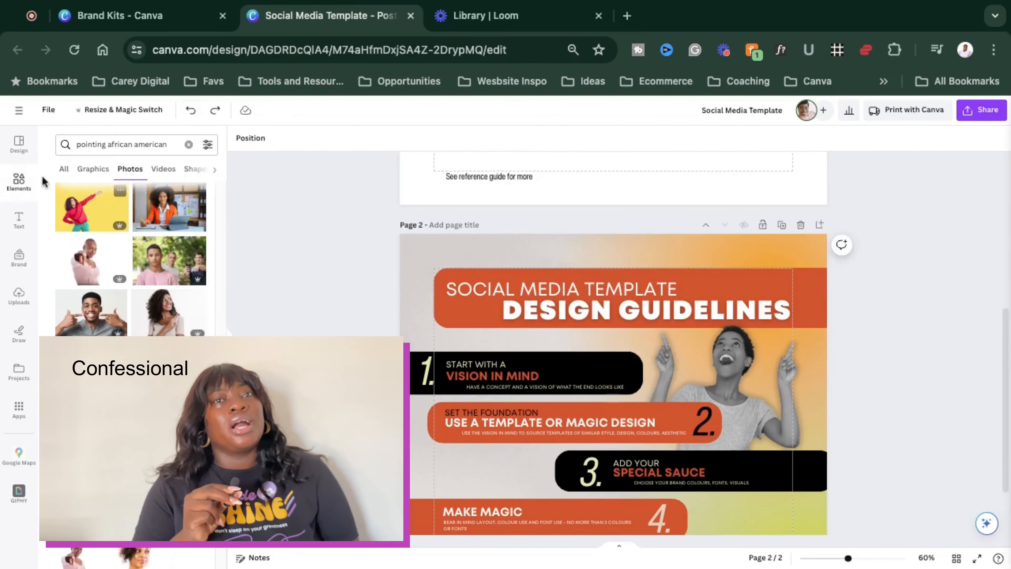
pyautogui.click(188, 144)
pyautogui.write('social media')
pyautogui.press('Return')
pyautogui.scroll(-1, 185, 276)
pyautogui.click(195, 262)
pyautogui.scroll(-1, 167, 283)
pyautogui.click(167, 287)
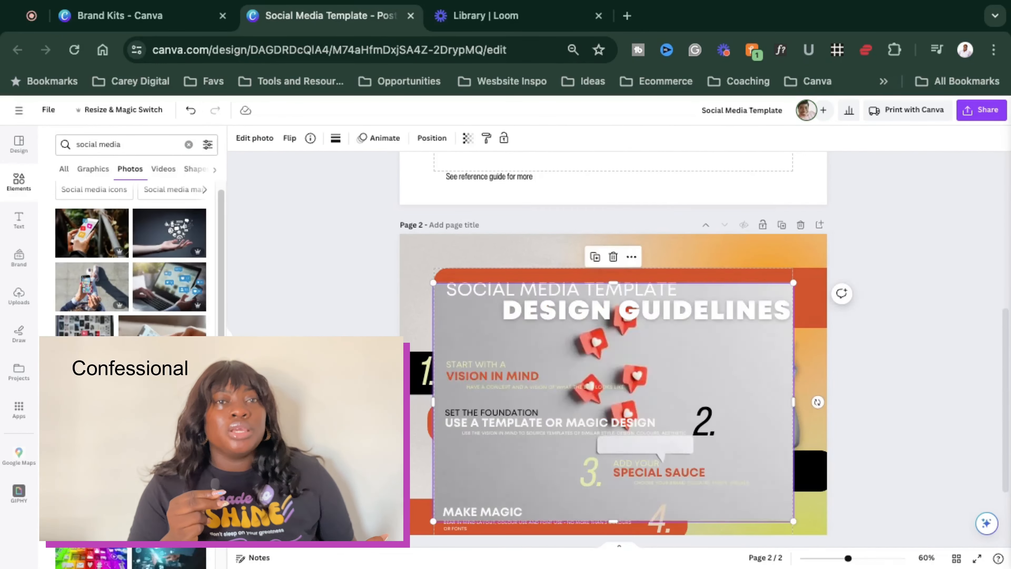
# Remove the heart photo's background, shrink it and layer it between the woman's head and the raised hand nearest the page's right edge
pyautogui.click(255, 138)
pyautogui.click(72, 215)
pyautogui.moveTo(432, 521); pyautogui.dragTo(630, 388)
pyautogui.moveTo(669, 376); pyautogui.dragTo(725, 442)
pyautogui.moveTo(849, 396); pyautogui.dragTo(793, 394)
pyautogui.moveTo(688, 344); pyautogui.dragTo(665, 320)
pyautogui.press('super+[')
# Try another social media photo with its background removed and delete it
pyautogui.click(302, 311)
pyautogui.click(169, 321)
pyautogui.click(255, 138)
pyautogui.click(72, 216)
pyautogui.press('BackSpace')
pyautogui.scroll(-10, 160, 302)
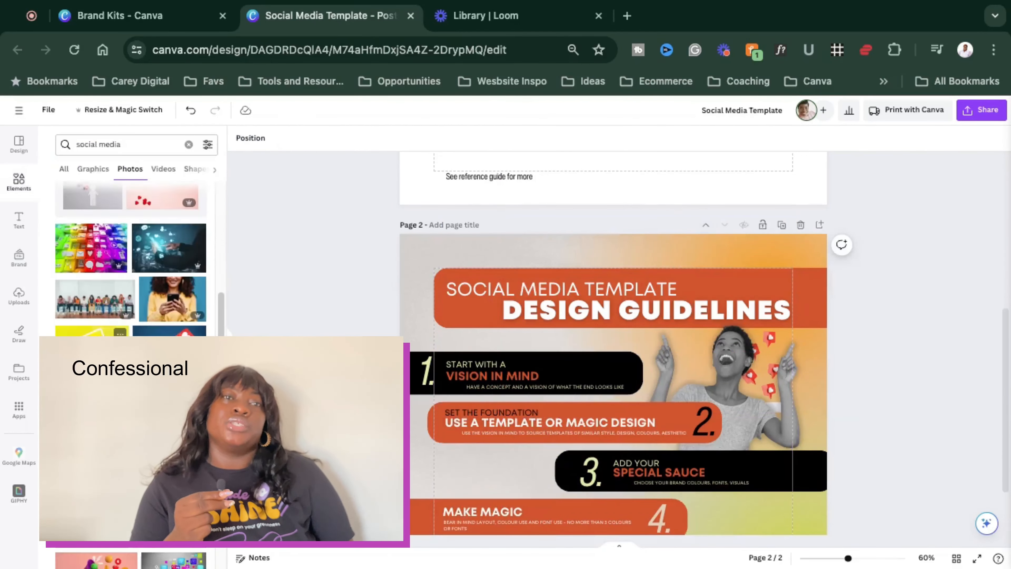
# Search the photos for "mobile phone social media"
pyautogui.click(188, 145)
pyautogui.write('mobile phone')
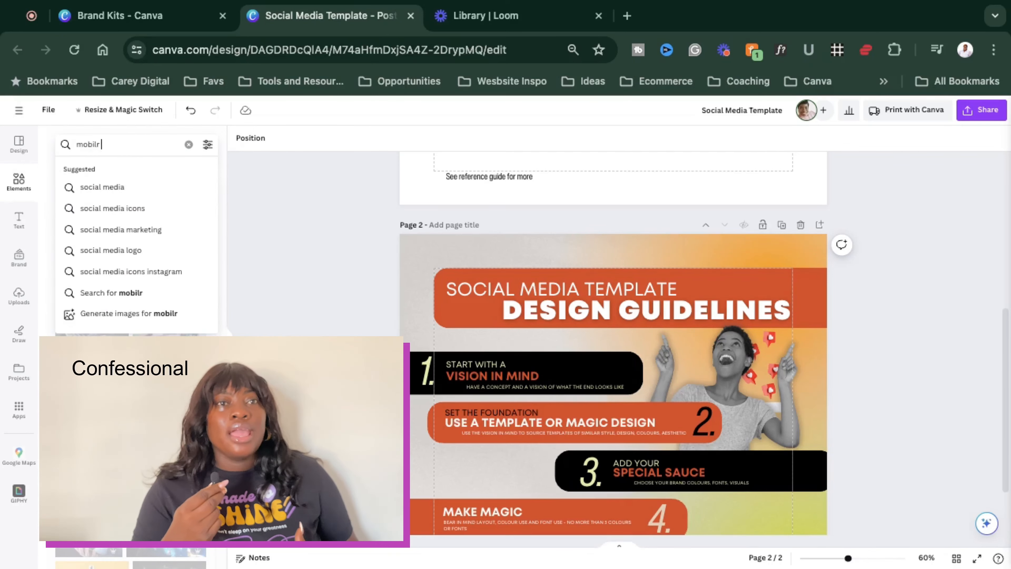
pyautogui.press('Return')
pyautogui.write('social media')
pyautogui.press('Return')
# Try the photo of a girl filmed by a phone in a ring light and one other photo, deleting both
pyautogui.click(174, 294)
pyautogui.click(254, 138)
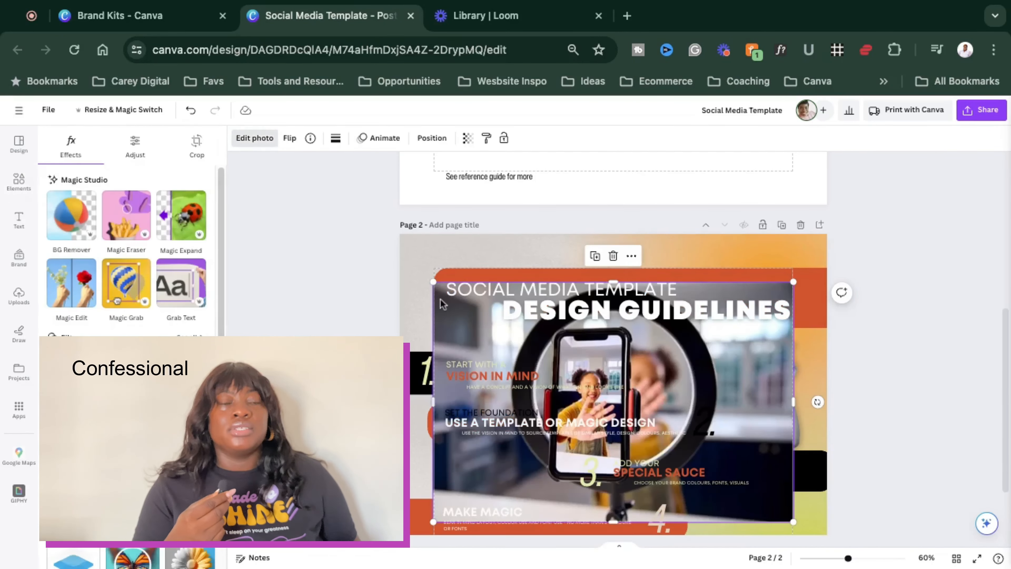
pyautogui.press('BackSpace')
pyautogui.click(94, 303)
pyautogui.press('BackSpace')
# Insert the photo of red notification badges reading 99, 67 and 83, and remove its background
pyautogui.scroll(-8, 124, 284)
pyautogui.scroll(-5, 125, 286)
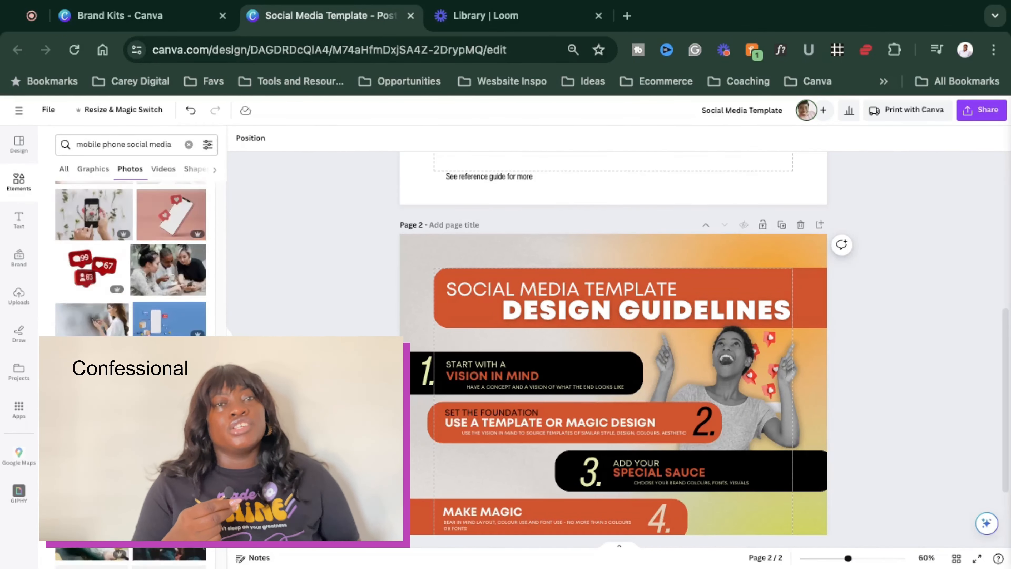
pyautogui.click(93, 201)
pyautogui.click(254, 138)
pyautogui.click(71, 215)
# Shrink the notification badges cutout and layer it between the woman's head and her other raised hand, sending it backward
pyautogui.moveTo(793, 272); pyautogui.dragTo(678, 357)
pyautogui.moveTo(557, 442); pyautogui.dragTo(476, 271)
pyautogui.moveTo(354, 342); pyautogui.dragTo(377, 311)
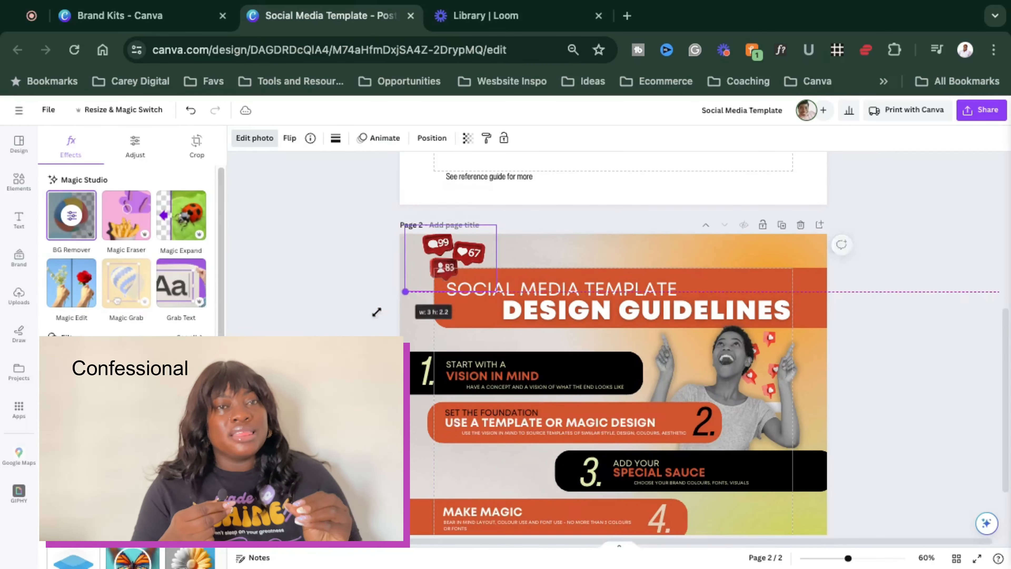
pyautogui.moveTo(495, 308); pyautogui.dragTo(488, 303)
pyautogui.moveTo(437, 258); pyautogui.dragTo(707, 364)
pyautogui.moveTo(751, 403); pyautogui.dragTo(696, 358)
pyautogui.press('super+[')
pyautogui.press('super+[')
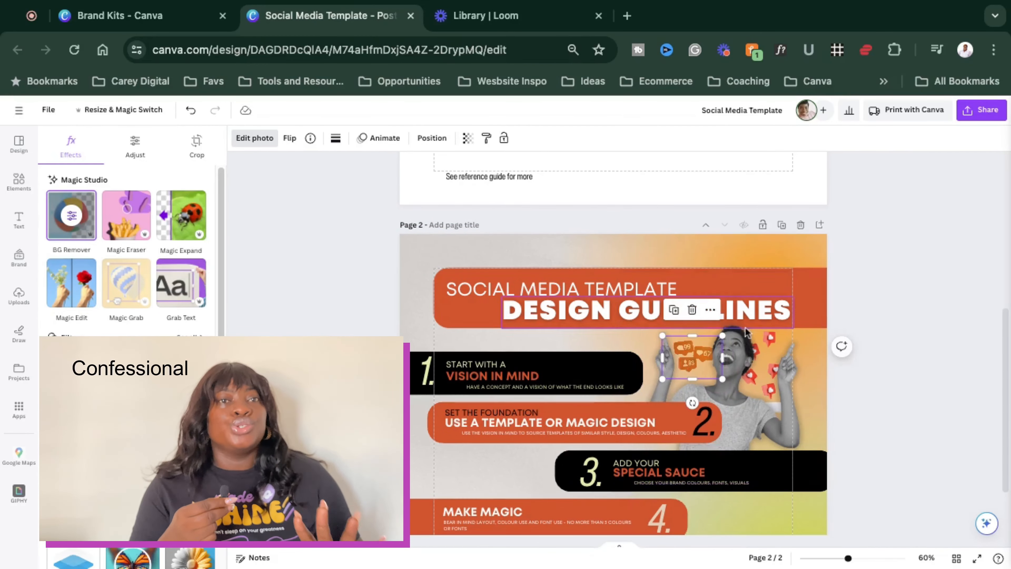
pyautogui.click(932, 374)
# Insert the photo of a smartphone on a pink background and remove its background
pyautogui.scroll(-3, 932, 374)
pyautogui.scroll(-3, 131, 255)
pyautogui.scroll(-5, 131, 255)
pyautogui.click(91, 263)
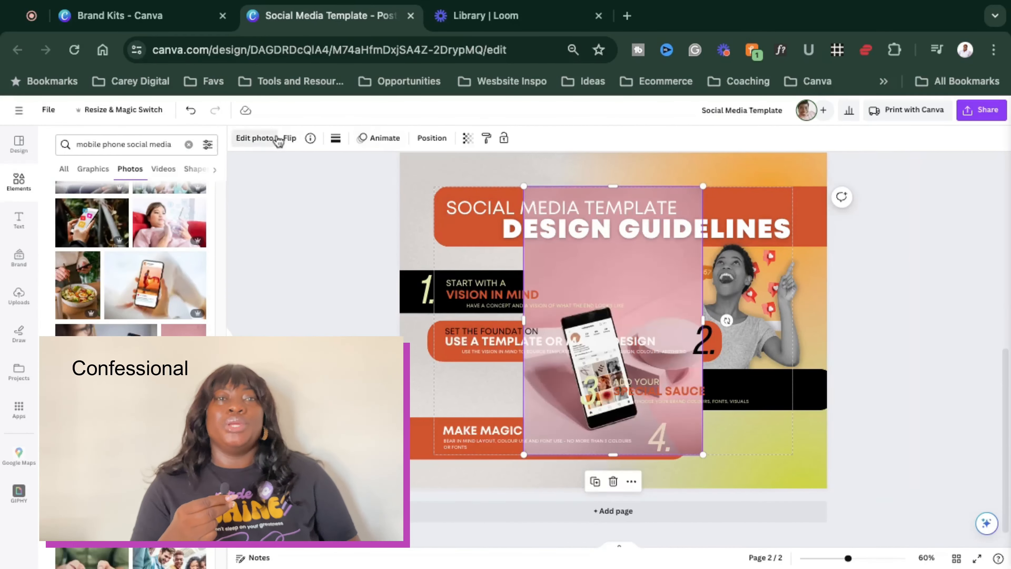
pyautogui.click(273, 138)
pyautogui.click(71, 215)
# Shrink the smartphone cutout and place it near the page's left edge, above the MAKE MAGIC banner
pyautogui.moveTo(601, 366); pyautogui.dragTo(432, 376)
pyautogui.moveTo(534, 465); pyautogui.dragTo(515, 435)
pyautogui.moveTo(427, 363); pyautogui.dragTo(431, 375)
# Review the whole page layout with the added cutouts at 52% zoom
pyautogui.click(19, 144)
pyautogui.moveTo(849, 557)
pyautogui.mouseDown()
pyautogui.moveTo(864, 558)
pyautogui.moveTo(843, 558)
pyautogui.mouseUp()
pyautogui.click(19, 181)
pyautogui.scroll(-4, 169, 318)
pyautogui.scroll(-2, 170, 318)
pyautogui.click(227, 334)
pyautogui.click(806, 429)
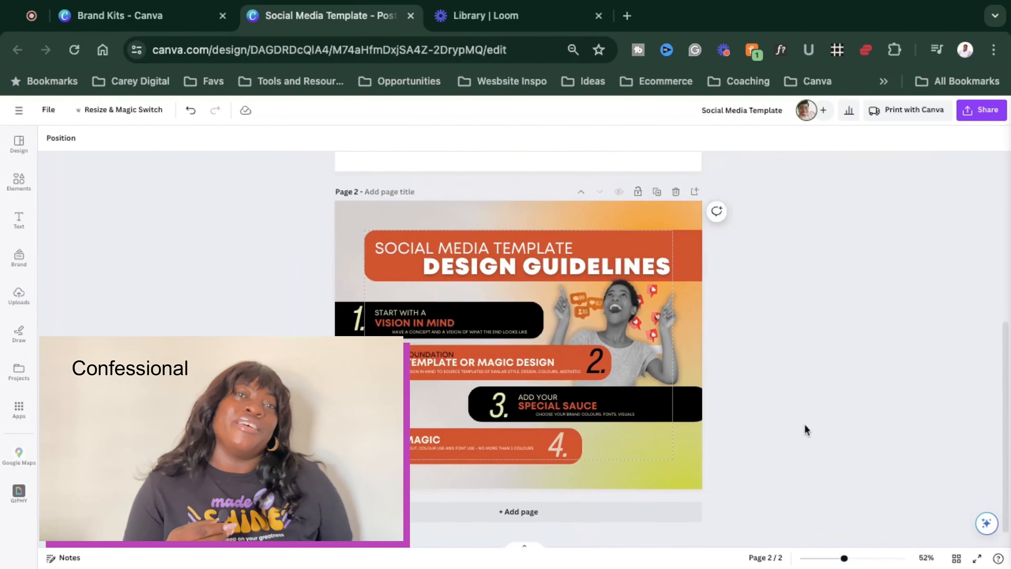
# Insert the photo of a person holding a phone and writing beside a laptop, and move it toward the page's upper-left area
pyautogui.click(19, 181)
pyautogui.click(169, 438)
pyautogui.moveTo(612, 343); pyautogui.dragTo(582, 299)
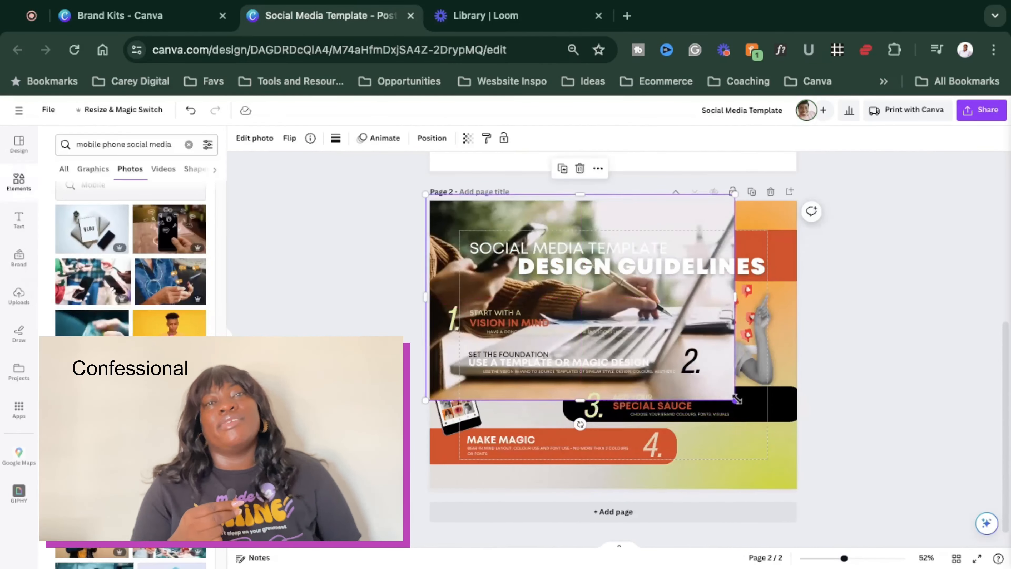